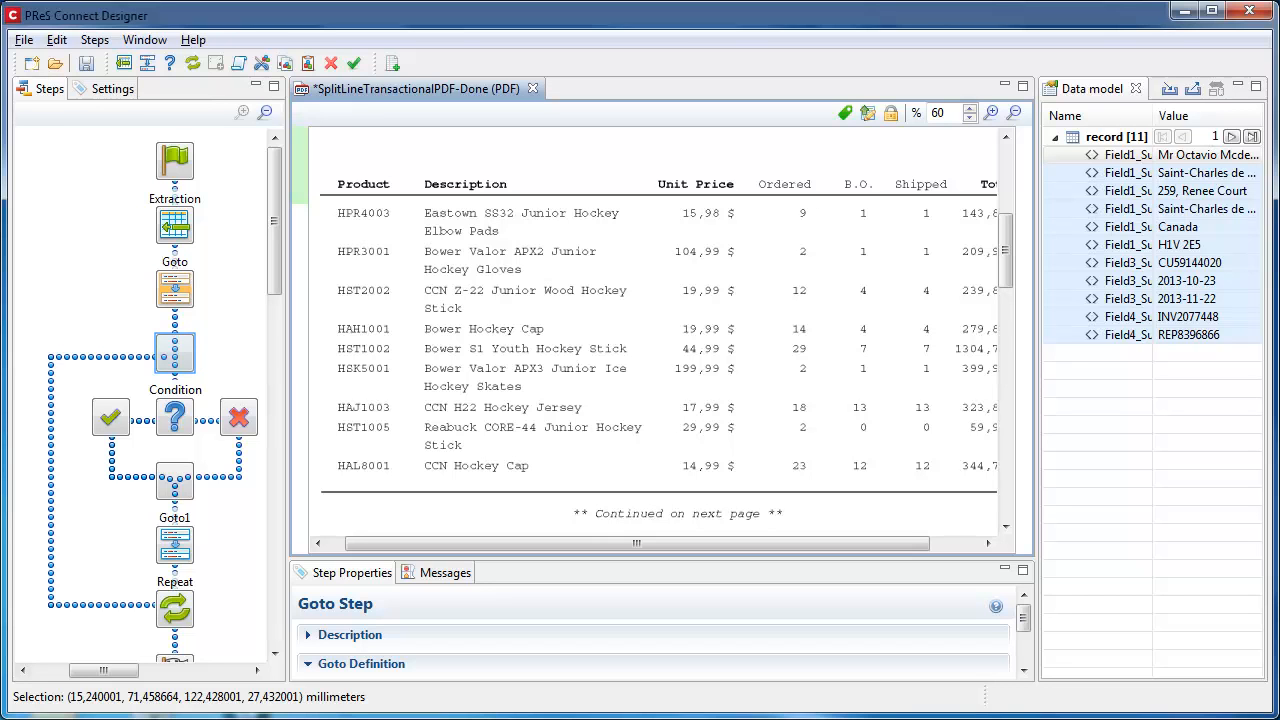
# Step: Inspect the Repeat, Goto1 and Condition steps of the PDF line-item extraction workflow one after another
pyautogui.click(183, 353)
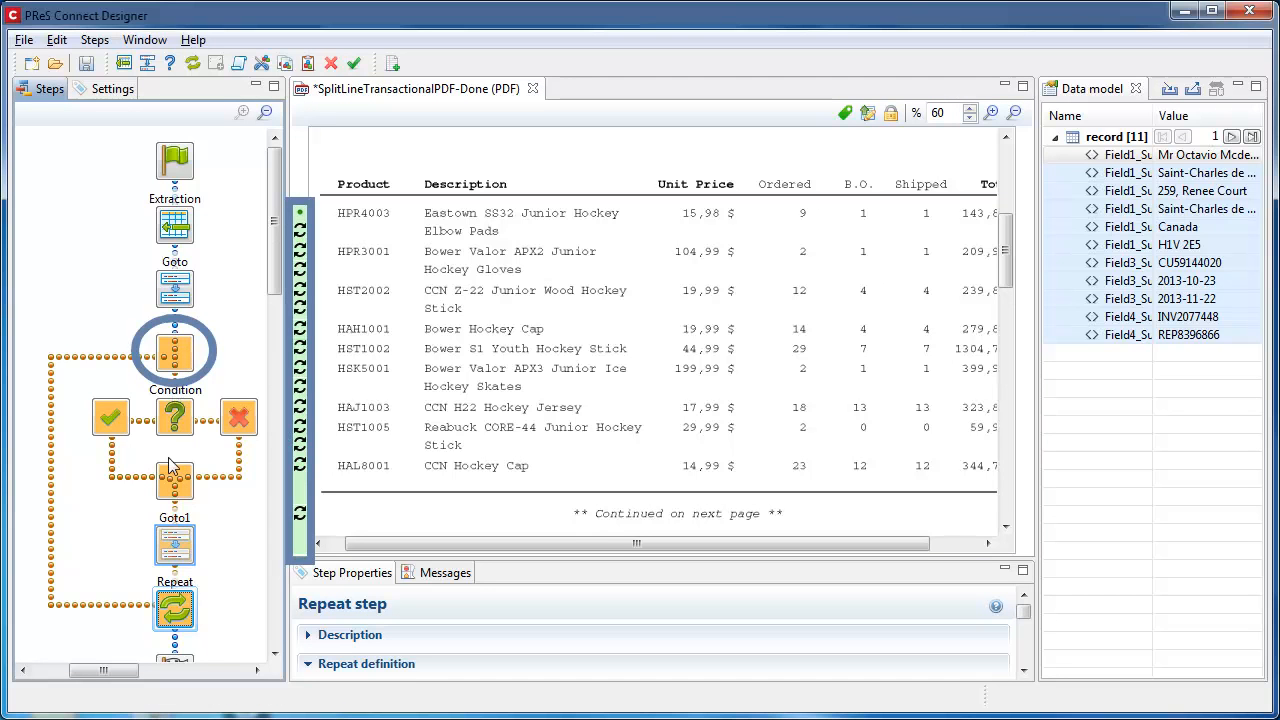
pyautogui.click(170, 545)
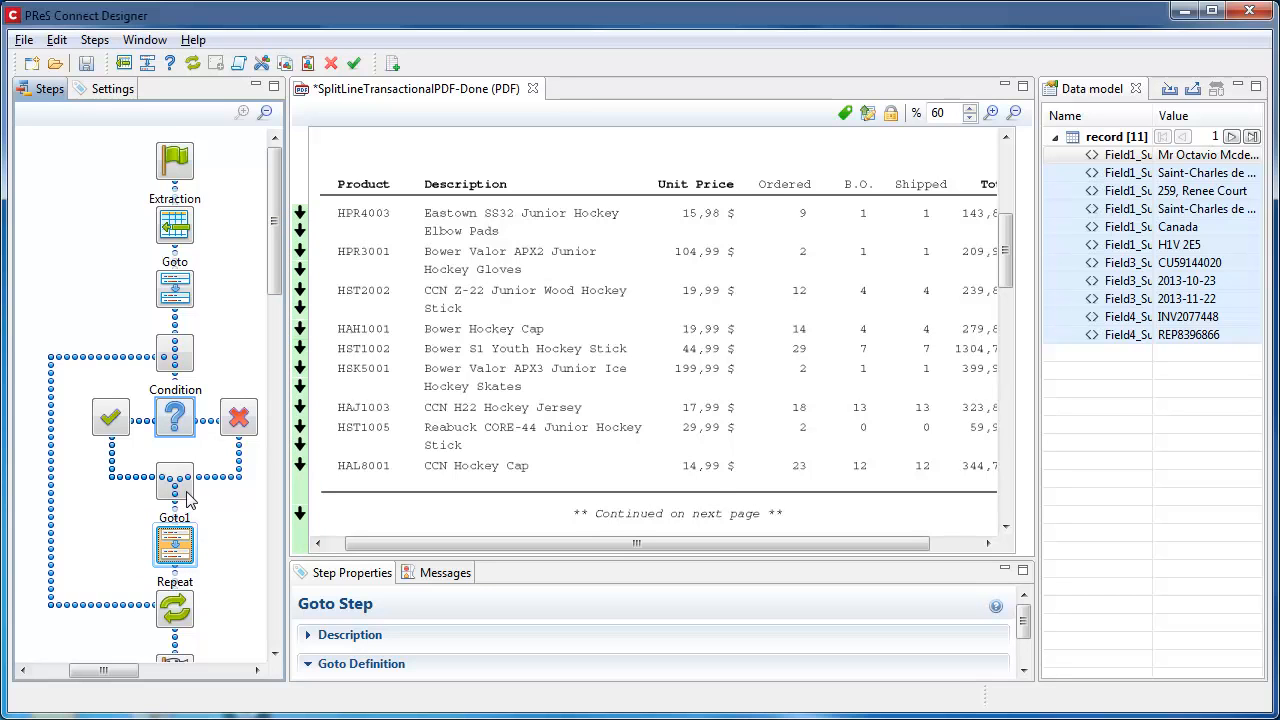
pyautogui.click(193, 423)
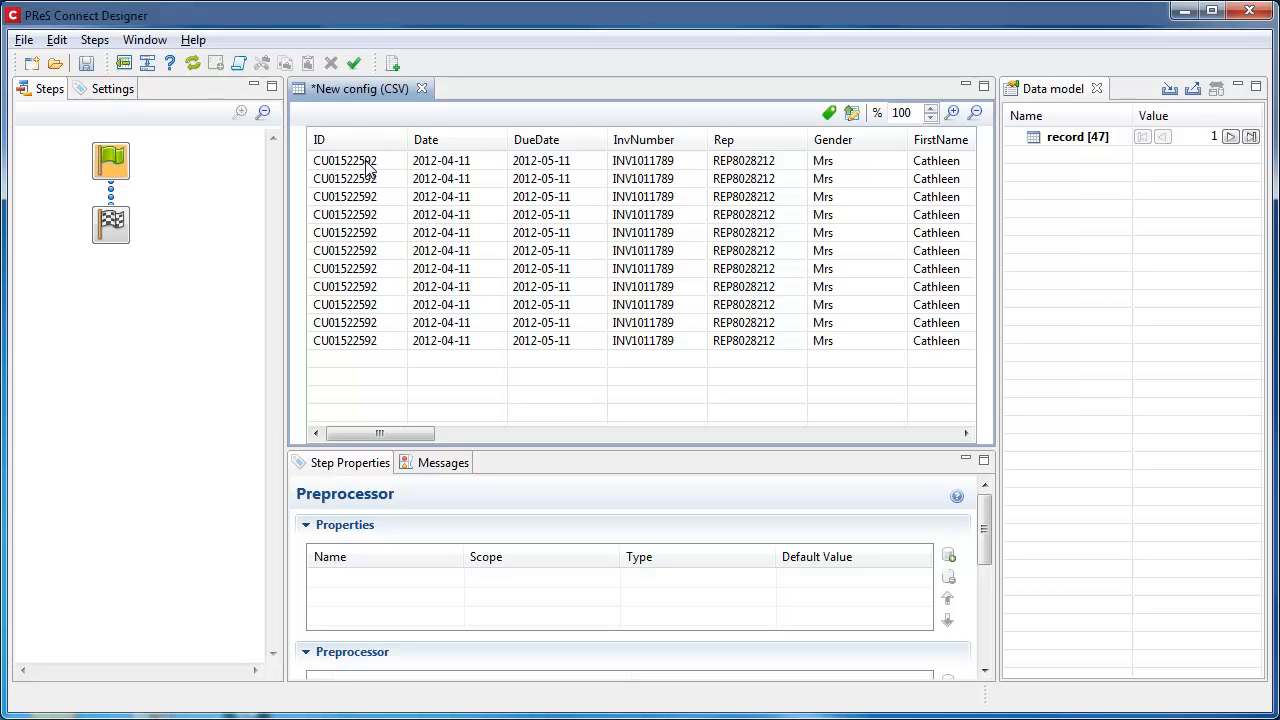
# Step: Select the ID, Date and DueDate cells in the first CSV row, as well as its Rep and FirstName cells
pyautogui.moveTo(367, 167); pyautogui.dragTo(525, 165)
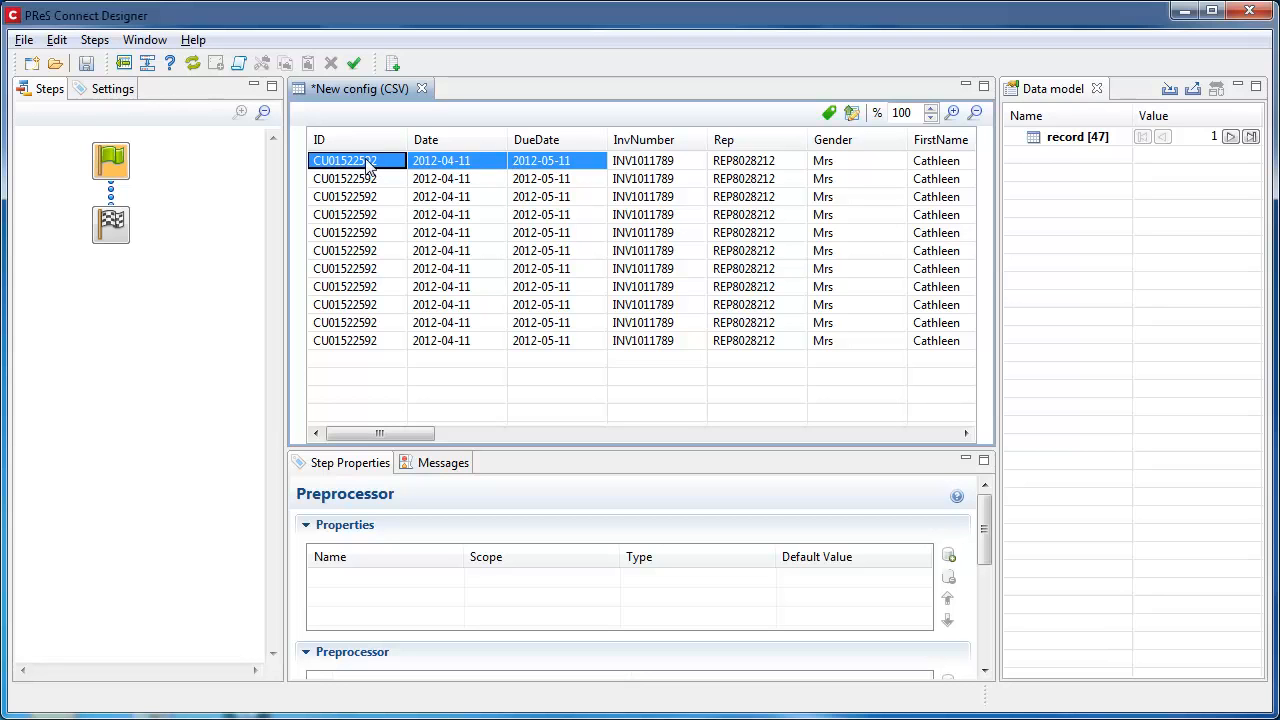
pyautogui.keyDown('ctrl'); pyautogui.click(742, 162); pyautogui.keyUp('ctrl')
pyautogui.keyDown('shift'); pyautogui.click(945, 162); pyautogui.keyUp('shift')
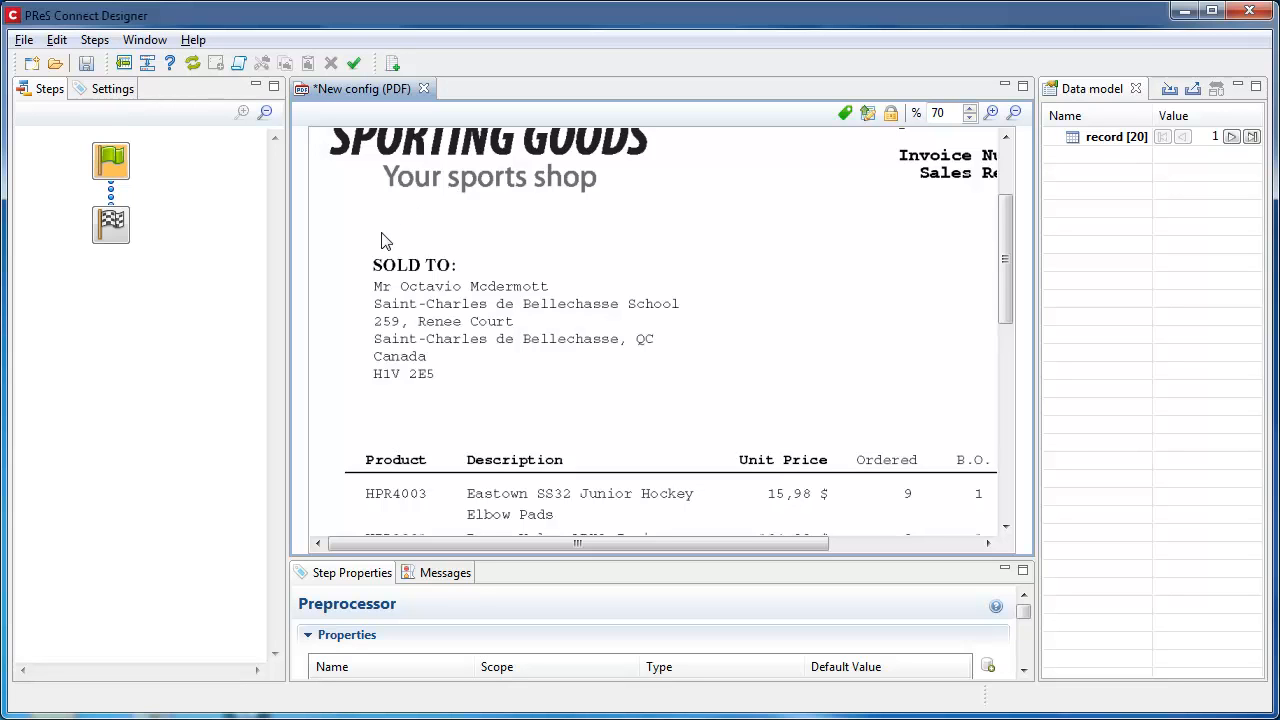
# Step: Draw a selection over the first two SOLD TO lines, shift it down one line and extend it through the postal code
pyautogui.moveTo(370, 285); pyautogui.dragTo(705, 313)
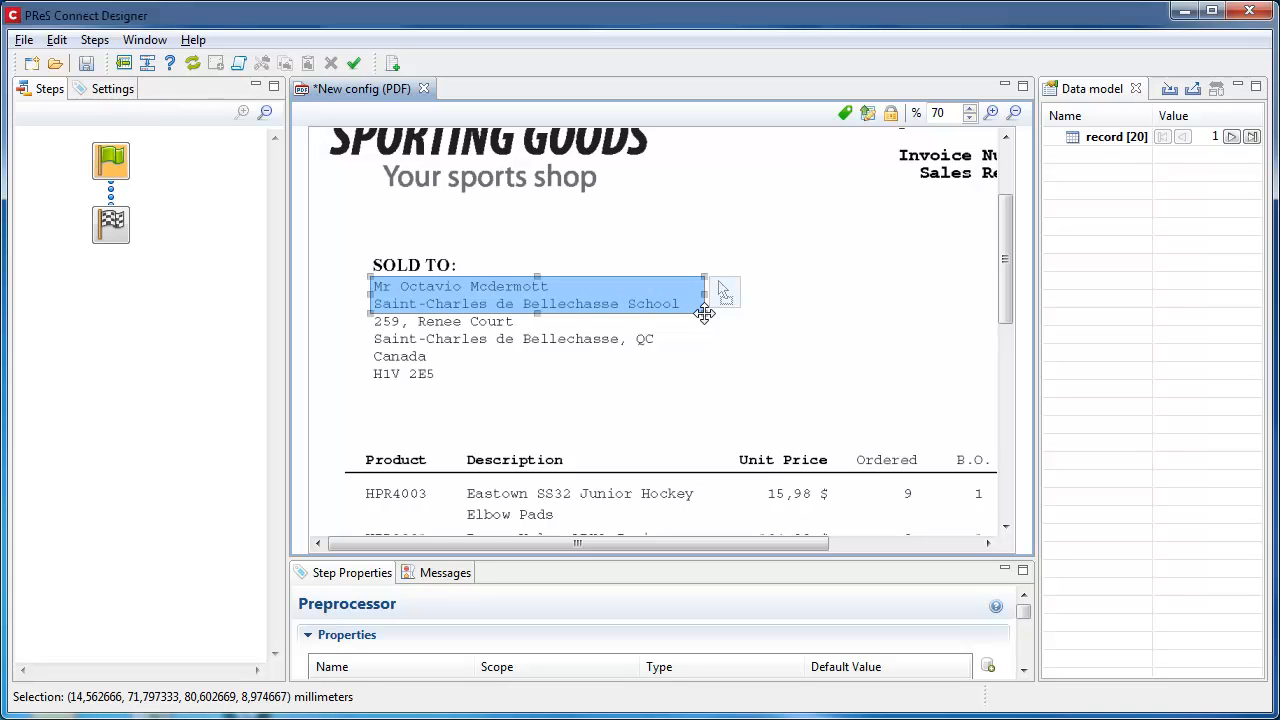
pyautogui.moveTo(581, 292); pyautogui.dragTo(580, 311)
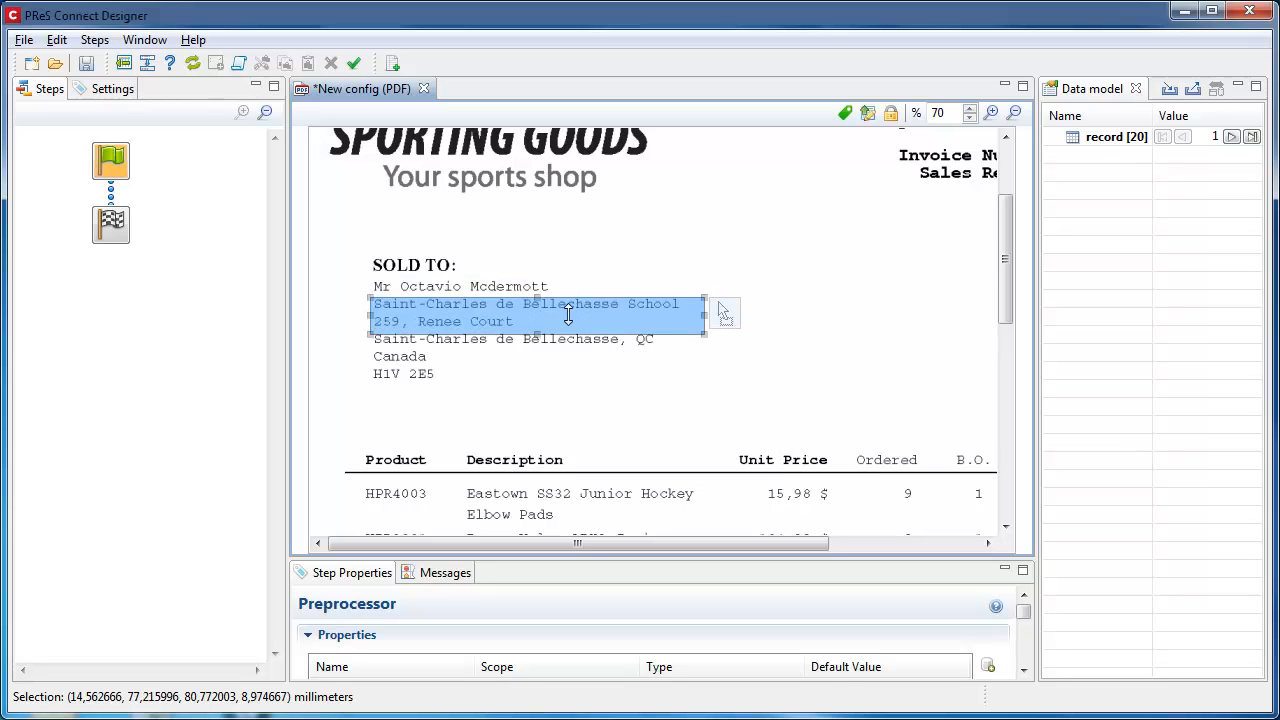
pyautogui.moveTo(538, 334); pyautogui.dragTo(538, 393)
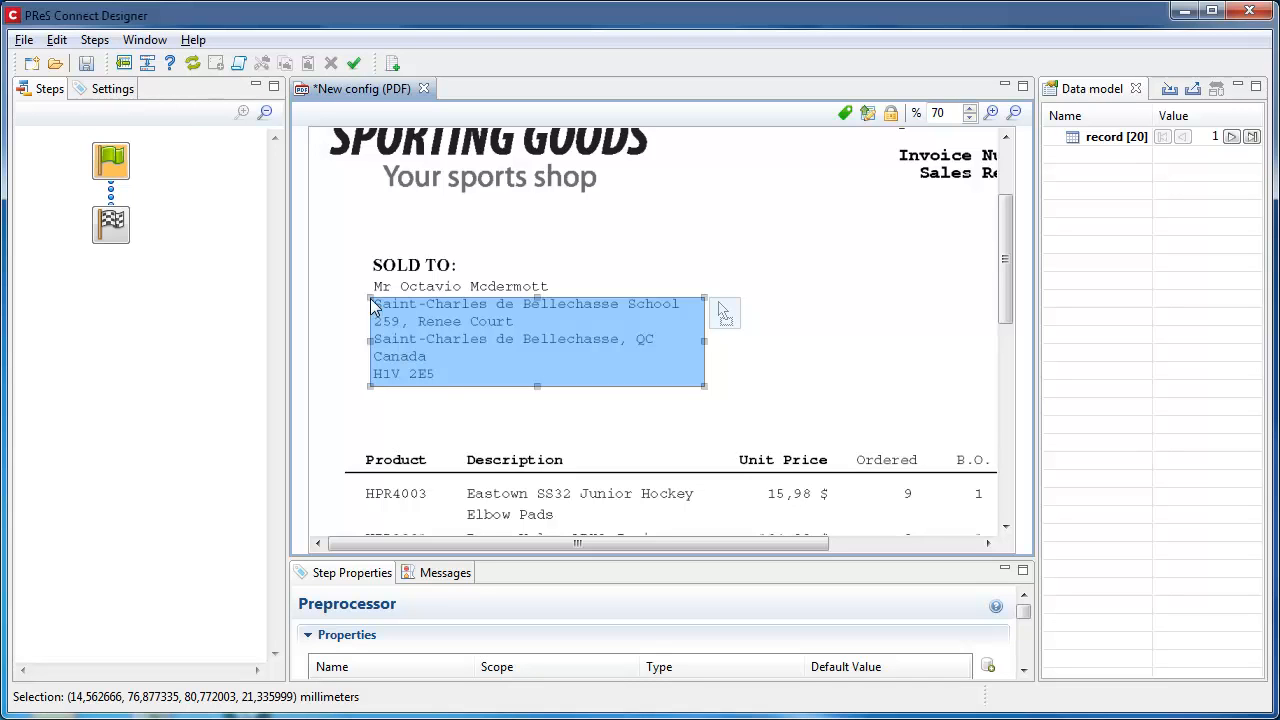
# Step: Select the customer name line under SOLD TO, about 86.5 by 5.6 mm, and add an extraction step for it
pyautogui.moveTo(368, 283); pyautogui.dragTo(729, 305)
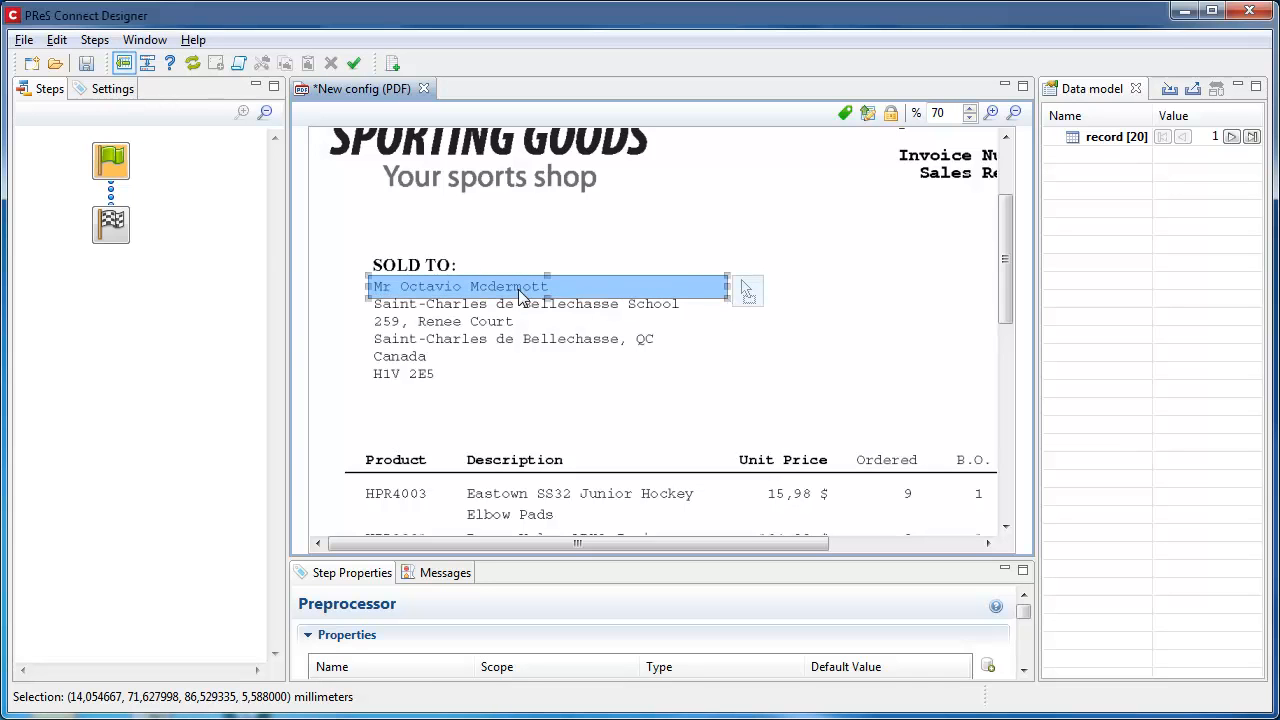
pyautogui.click(123, 65)
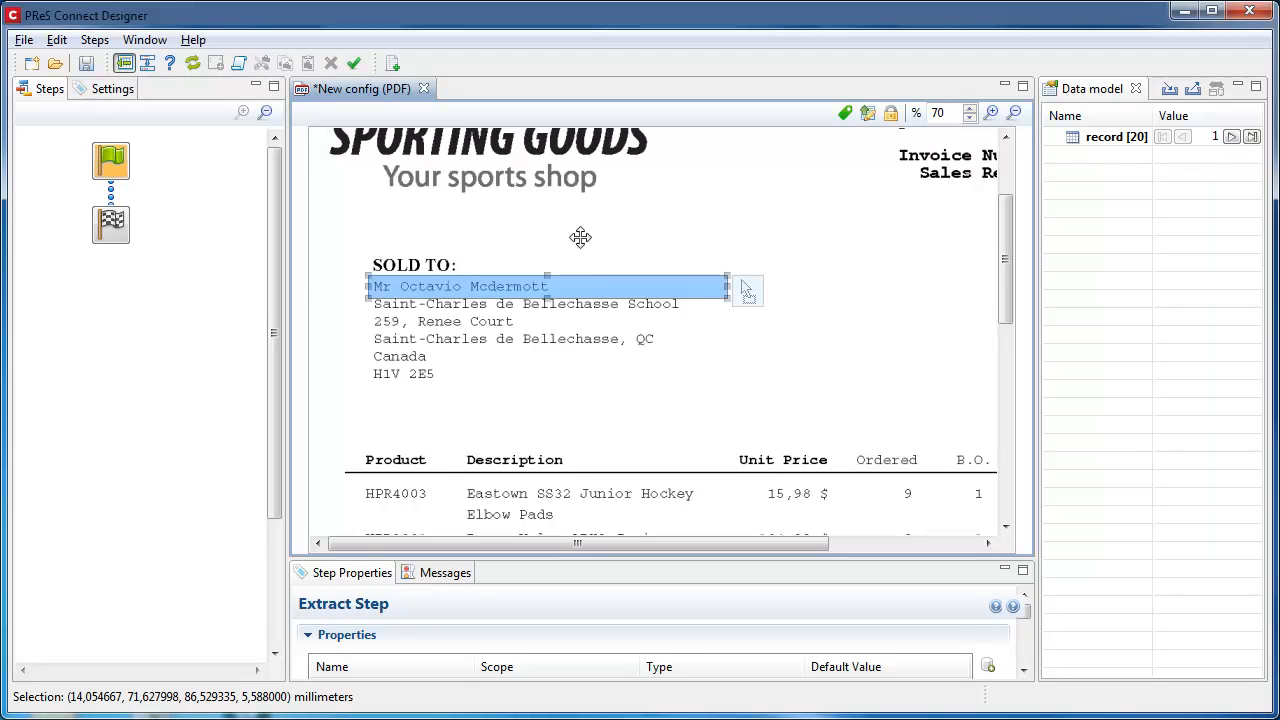
# Step: Extract the school name line below the customer name as two data model fields, and move the selection down to the street address line
pyautogui.moveTo(587, 286); pyautogui.dragTo(585, 304)
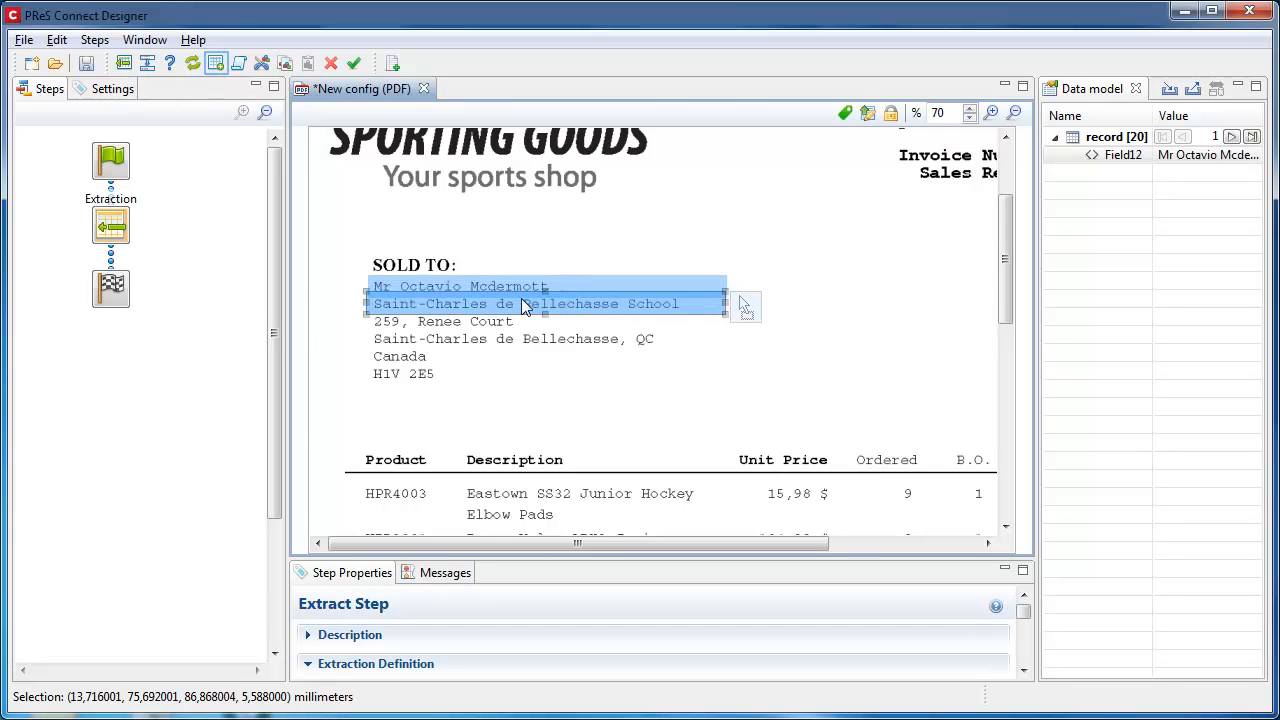
pyautogui.click(215, 63)
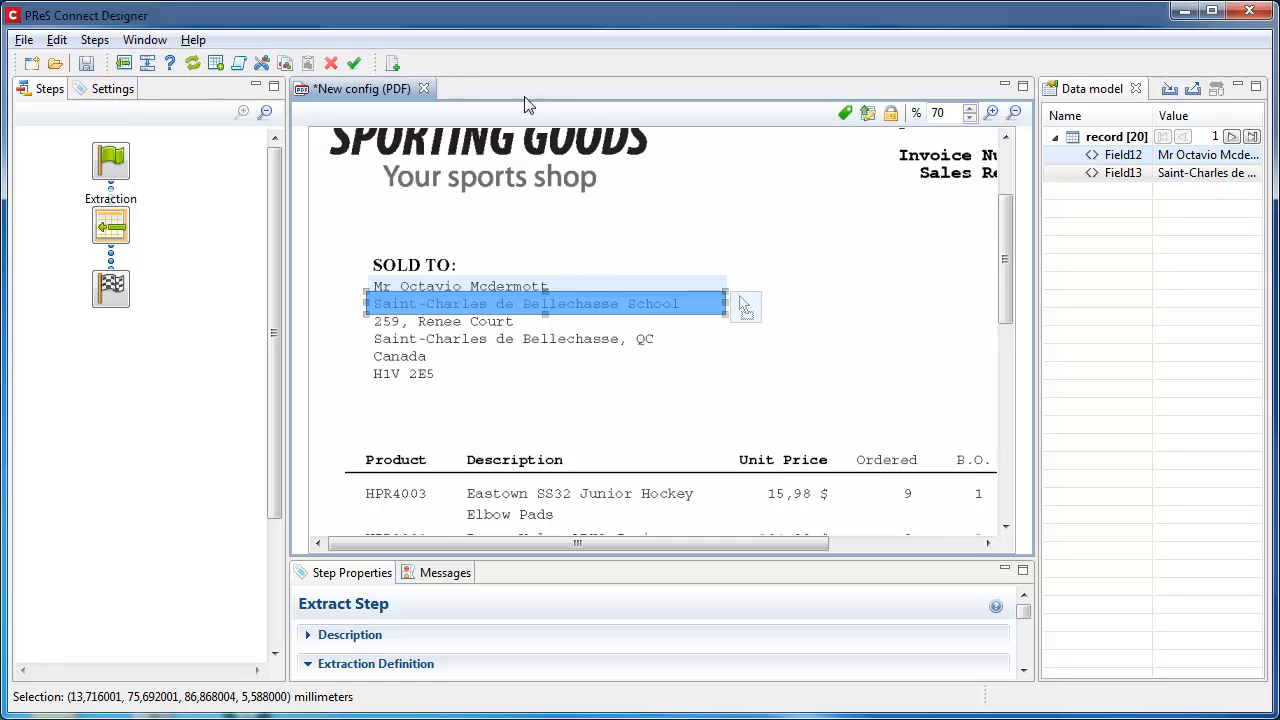
pyautogui.moveTo(745, 310); pyautogui.dragTo(1093, 145)
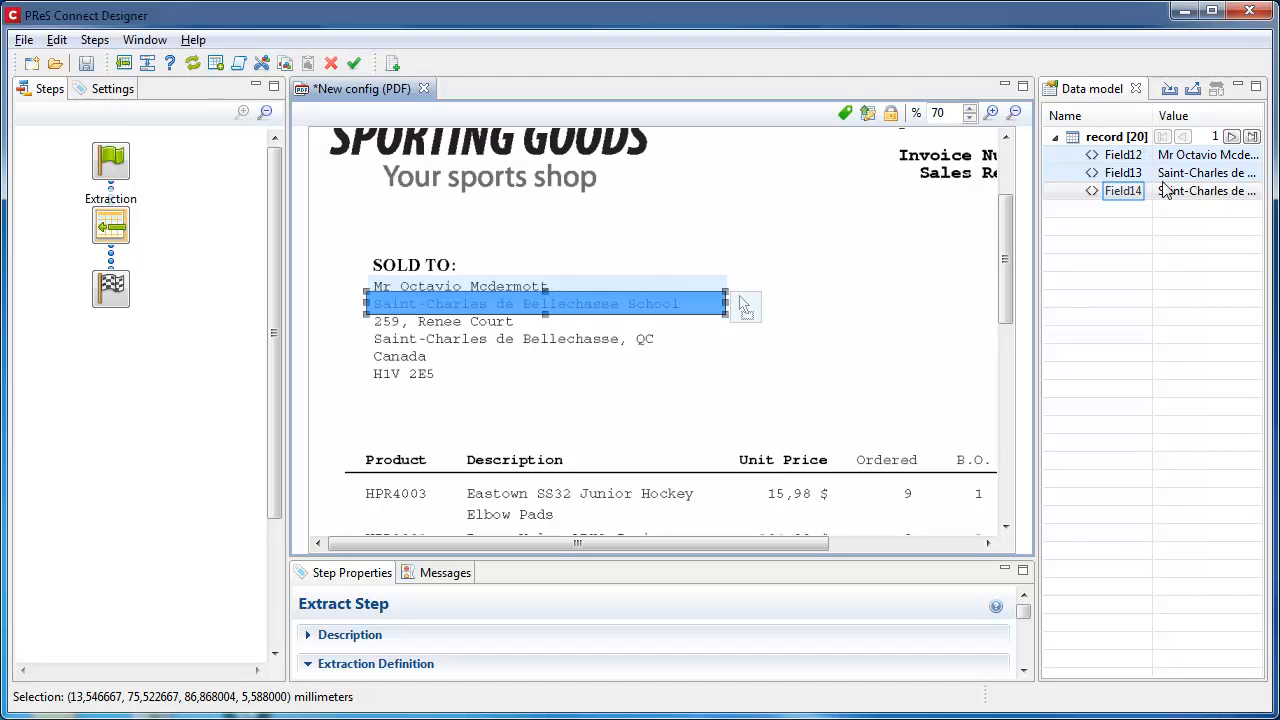
pyautogui.moveTo(632, 303); pyautogui.dragTo(632, 326)
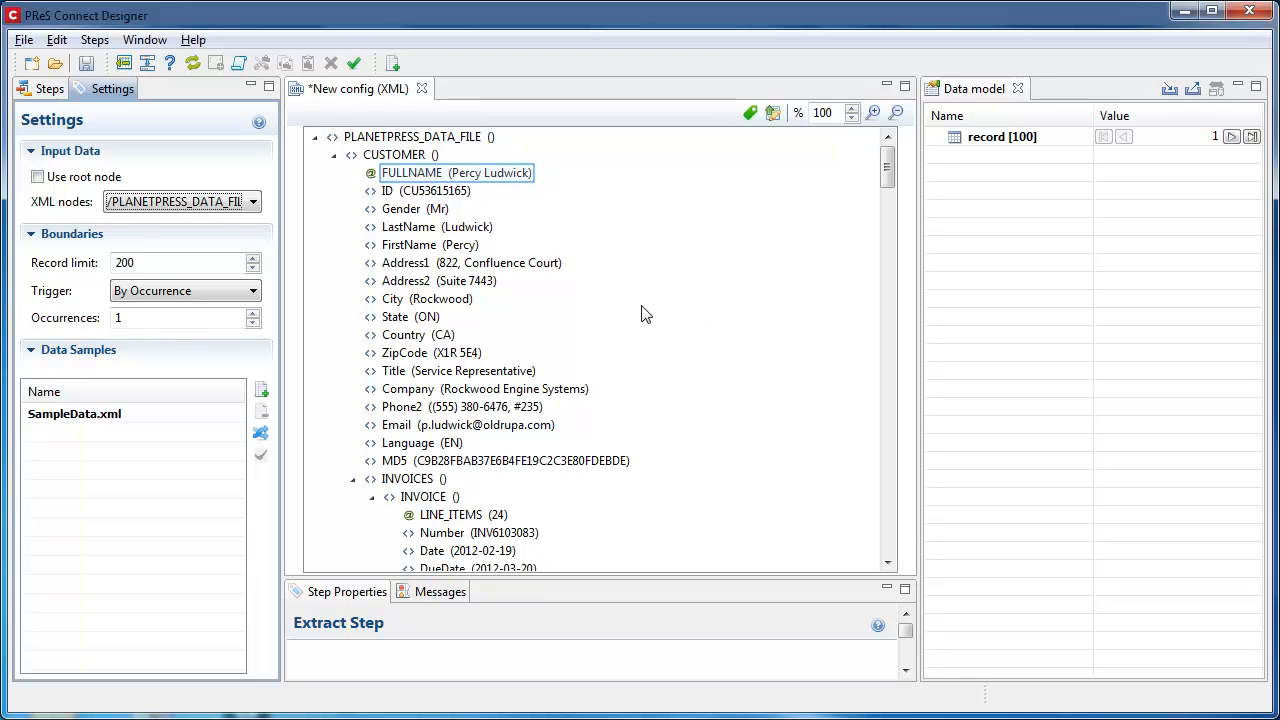
# Step: Extract all XML nodes from FULLNAME through the invoice Total into the data model
pyautogui.click(483, 175)
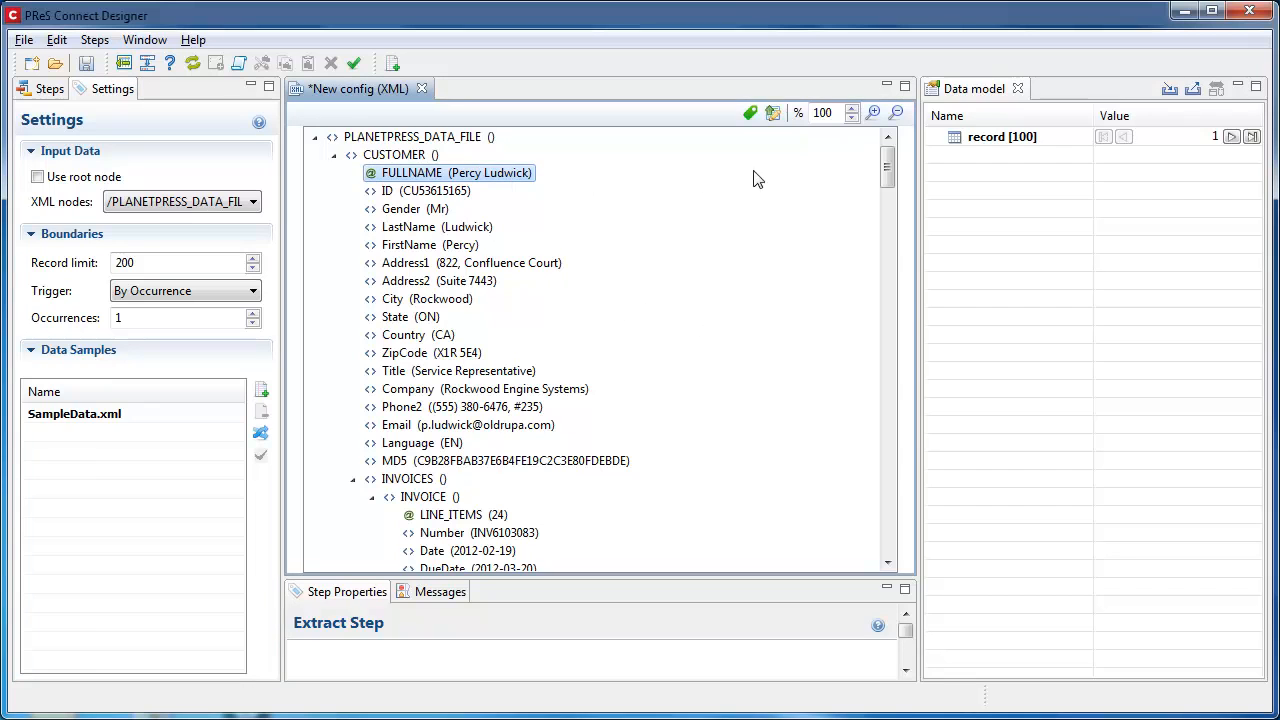
pyautogui.moveTo(886, 157); pyautogui.dragTo(885, 192)
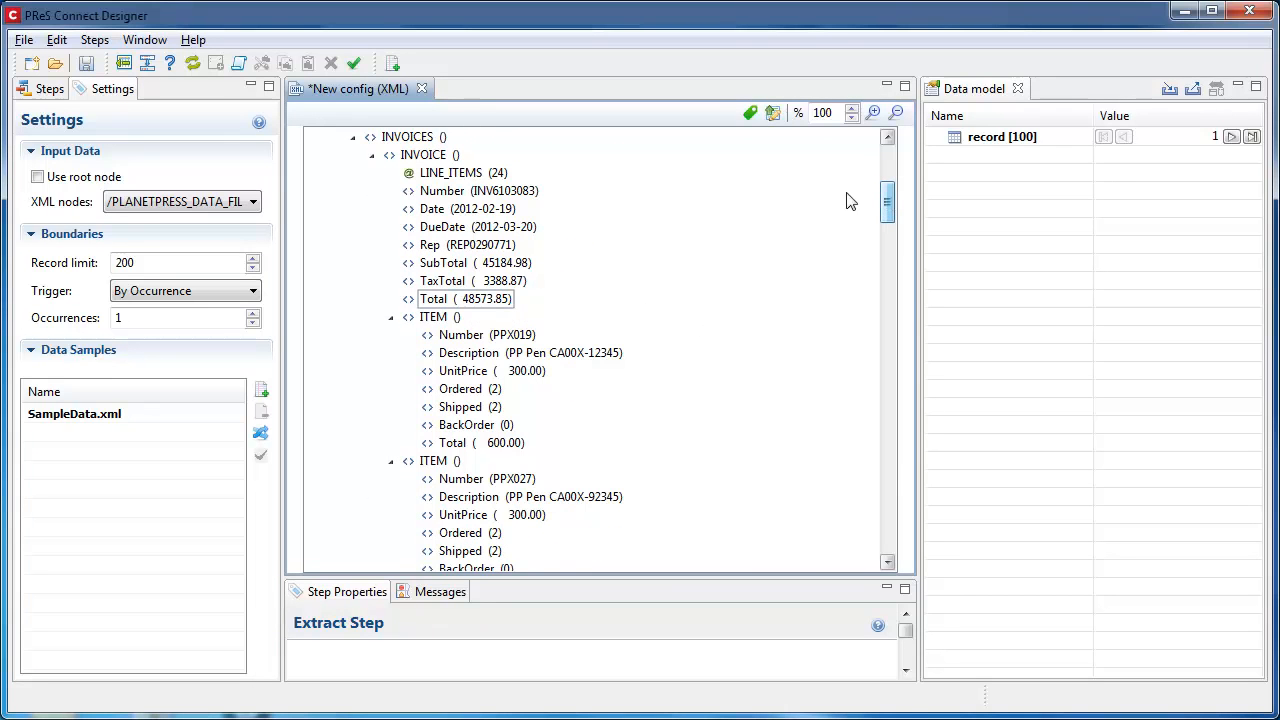
pyautogui.keyDown('shift'); pyautogui.click(442, 298); pyautogui.keyUp('shift')
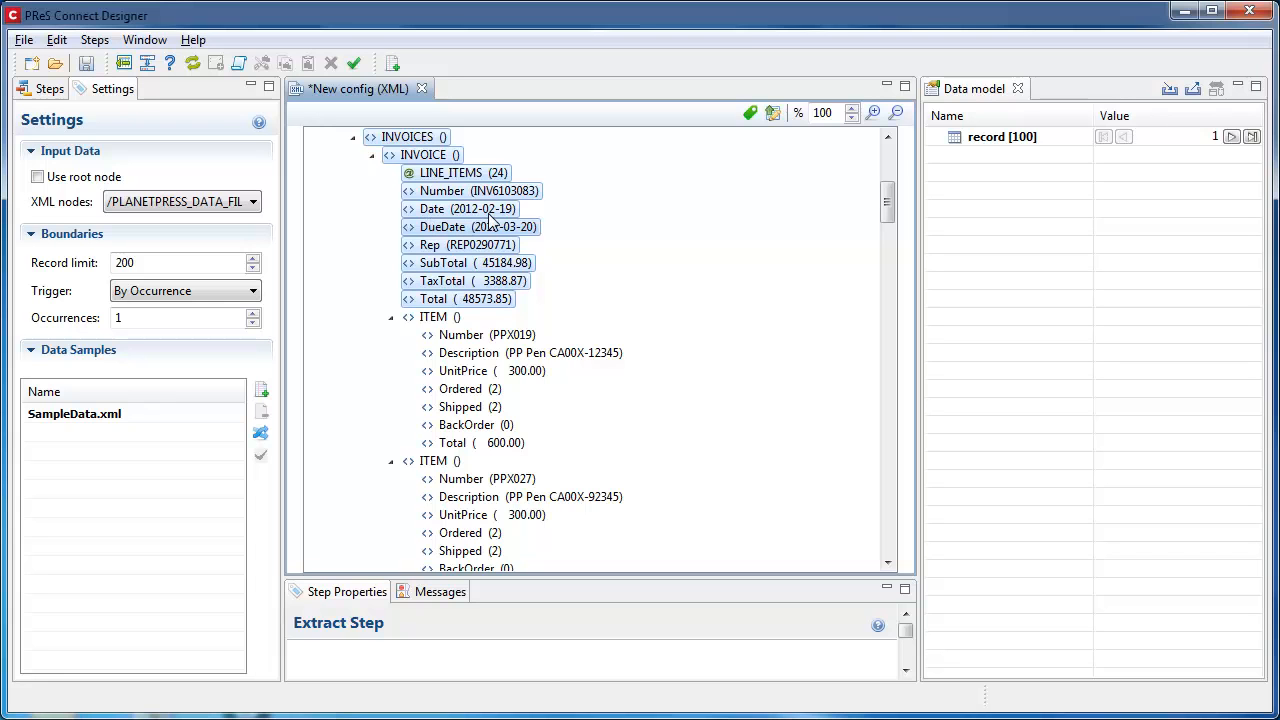
pyautogui.moveTo(500, 215); pyautogui.dragTo(1020, 355)
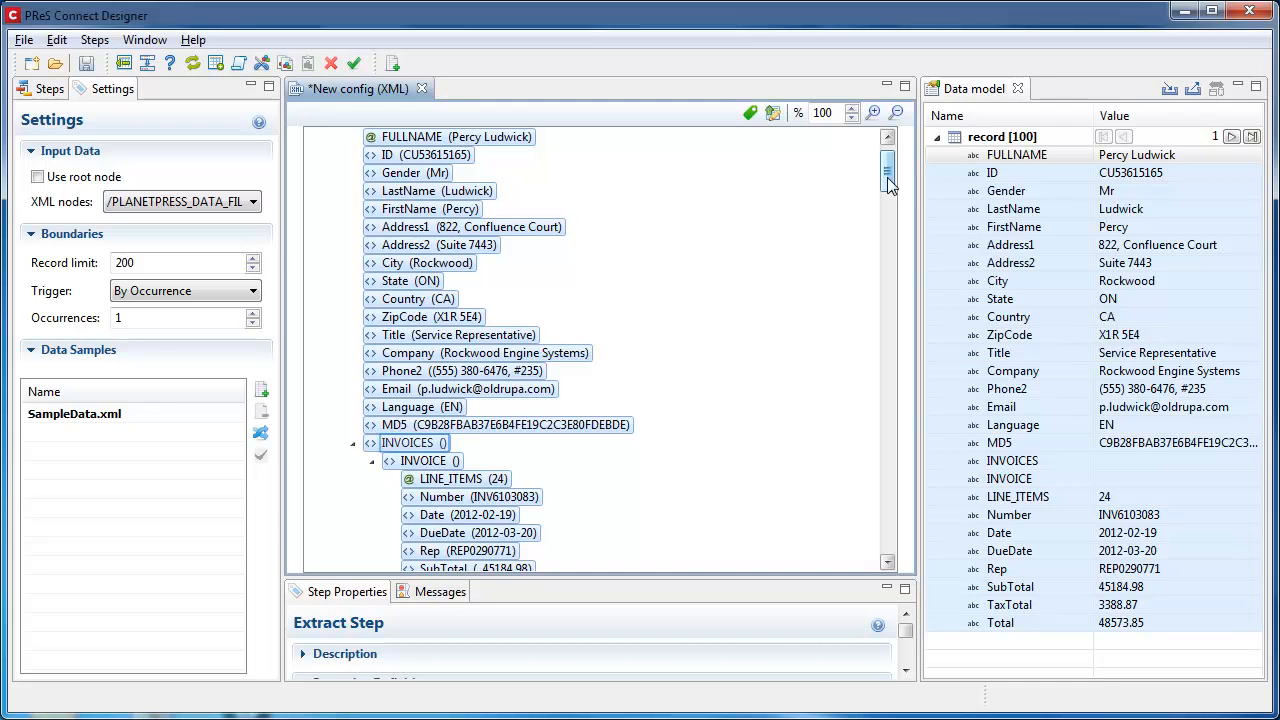
# Step: Add a Repeat step based on the first ITEM node of the invoice and show the workflow's steps
pyautogui.click(354, 442)
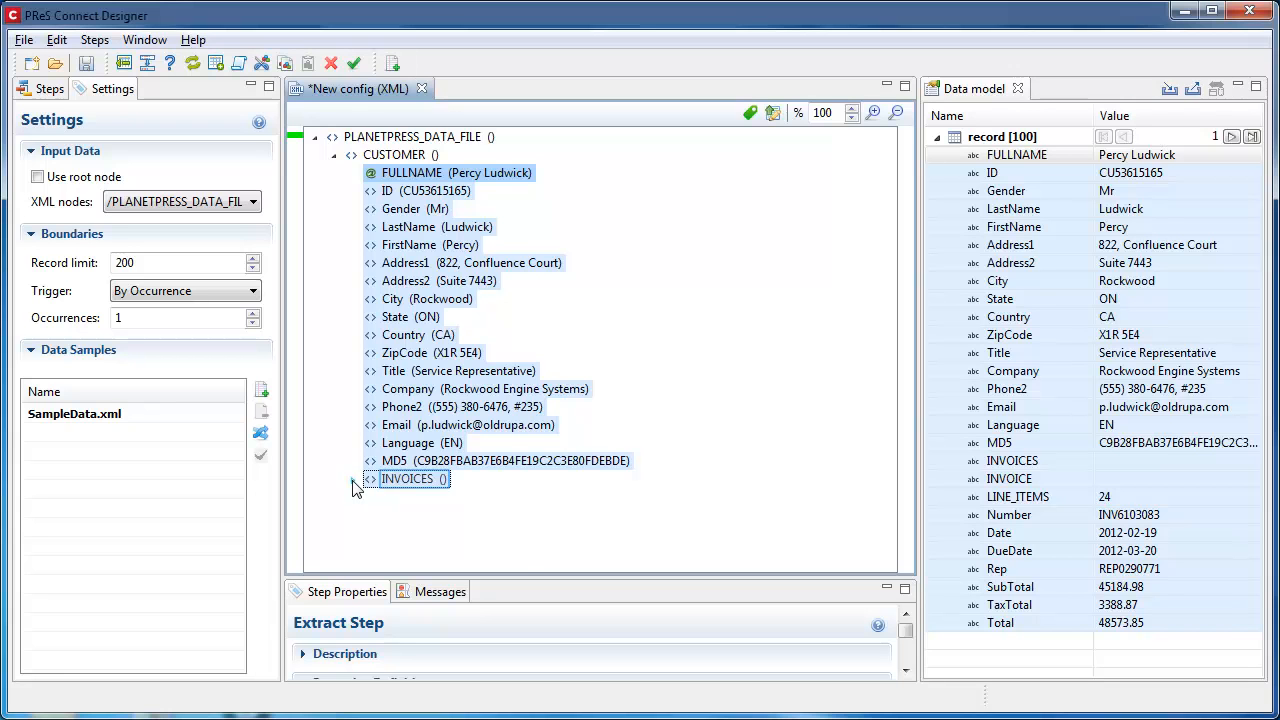
pyautogui.click(353, 479)
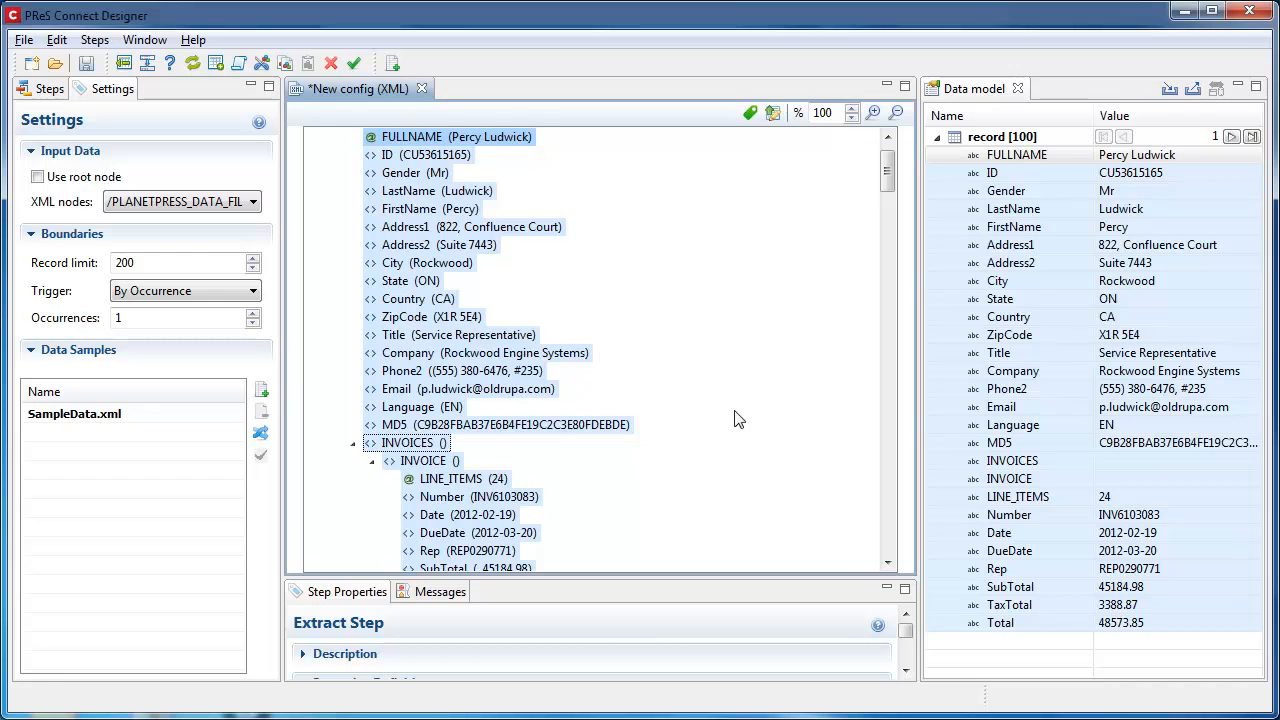
pyautogui.moveTo(886, 163); pyautogui.dragTo(888, 211)
pyautogui.click(442, 227)
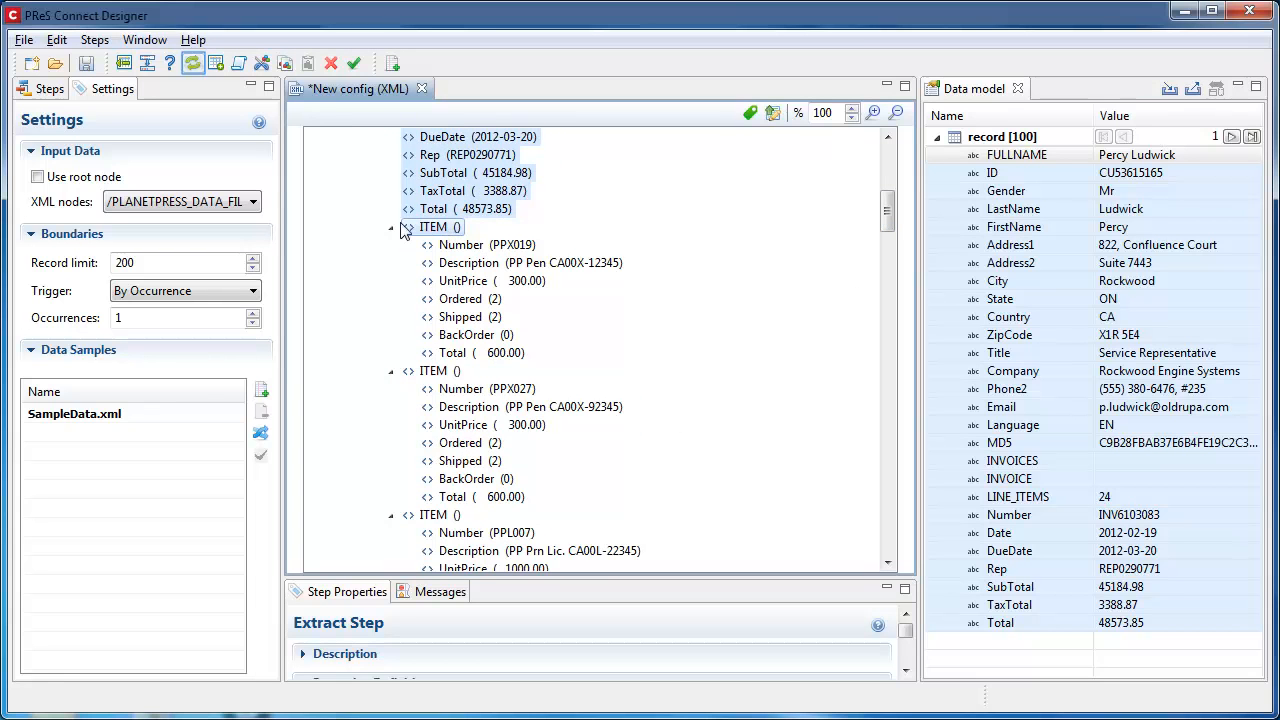
pyautogui.click(191, 62)
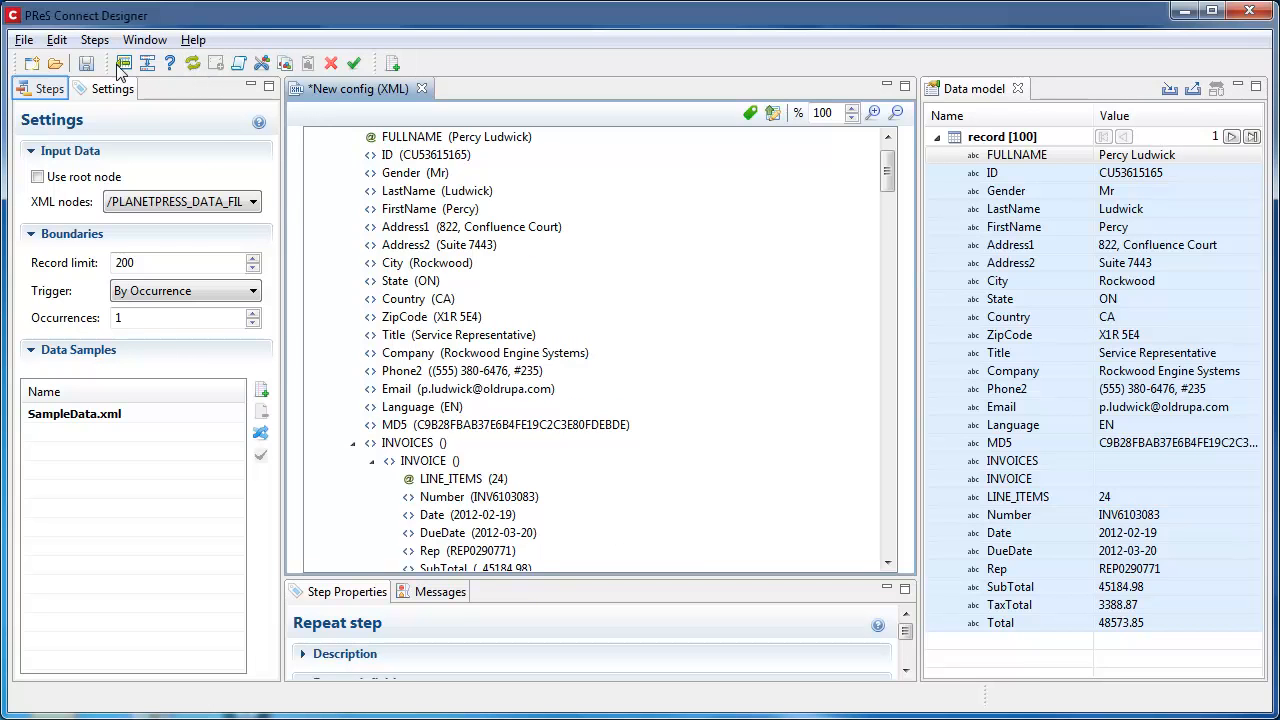
pyautogui.click(43, 90)
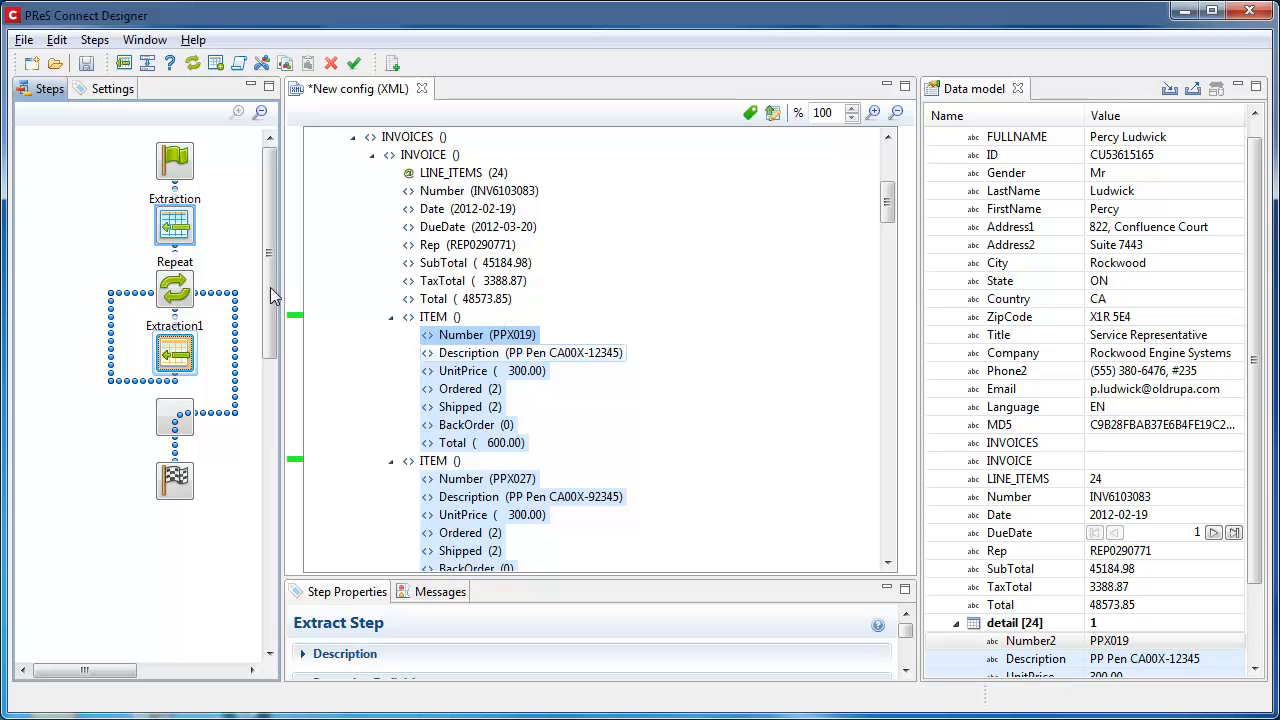
# Step: Inspect the workflow's first Extraction step and its Preprocessor step together with the related XML data
pyautogui.click(180, 228)
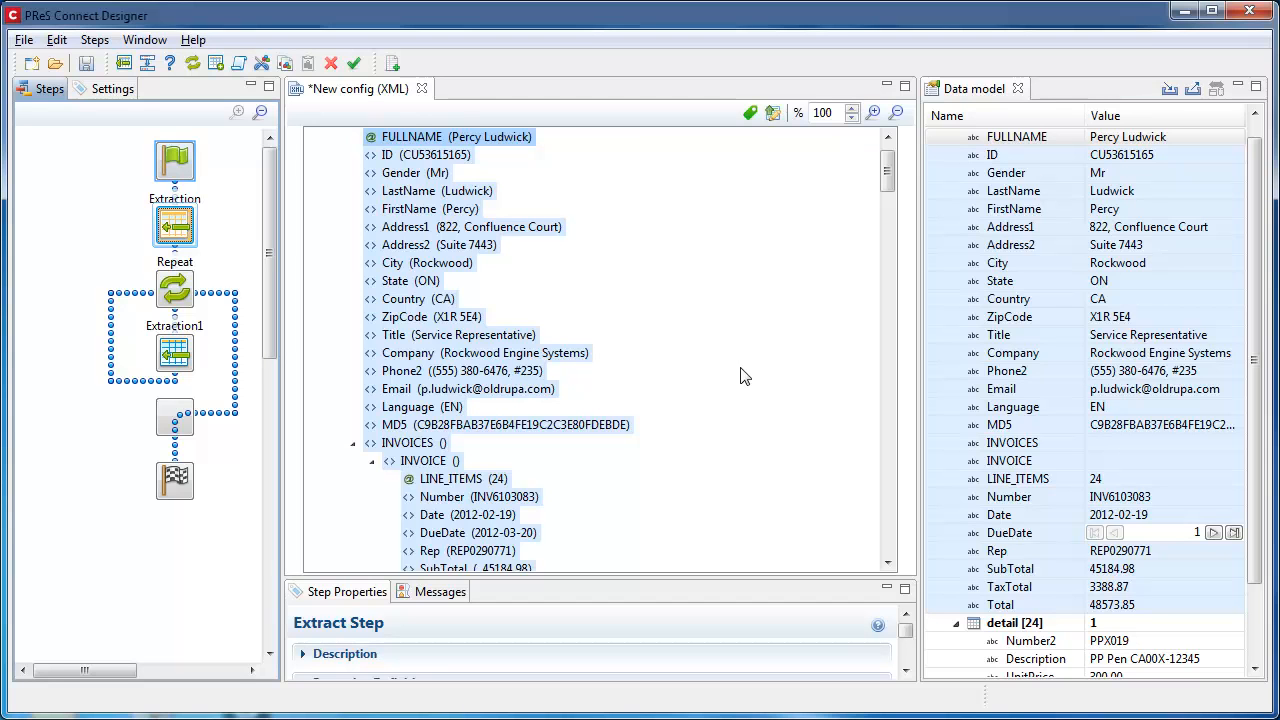
pyautogui.click(176, 165)
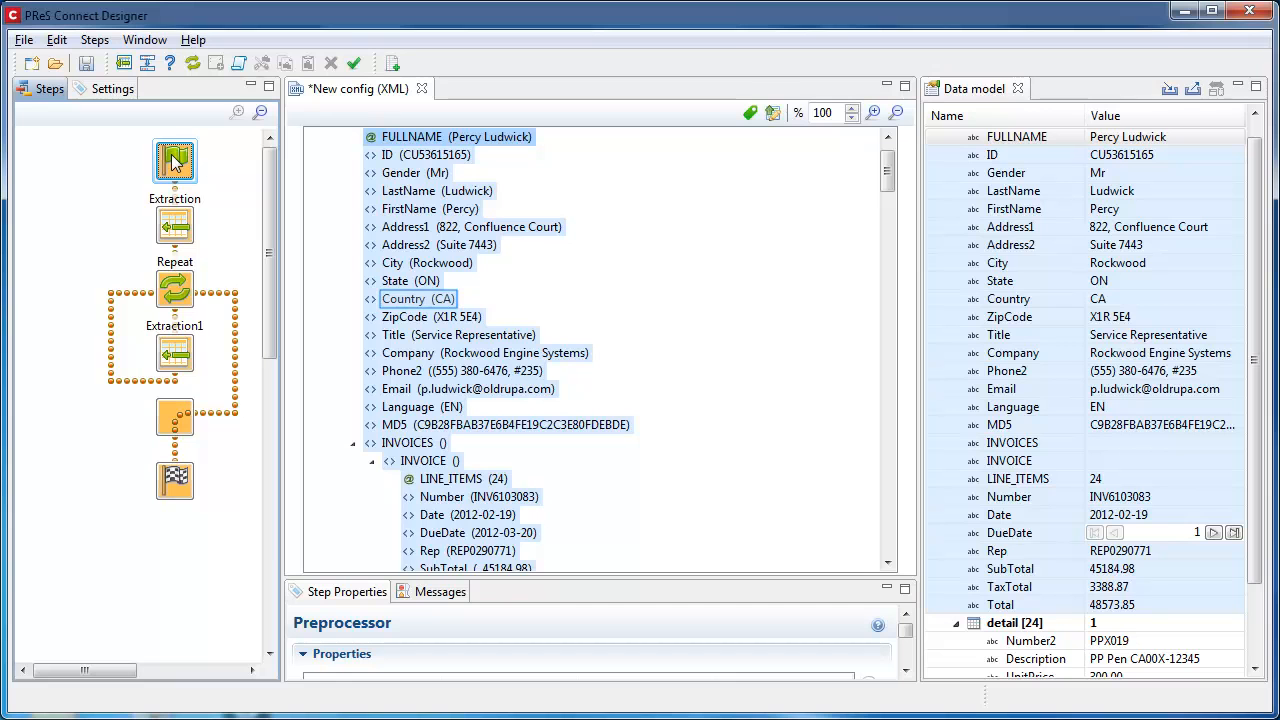
pyautogui.click(752, 308)
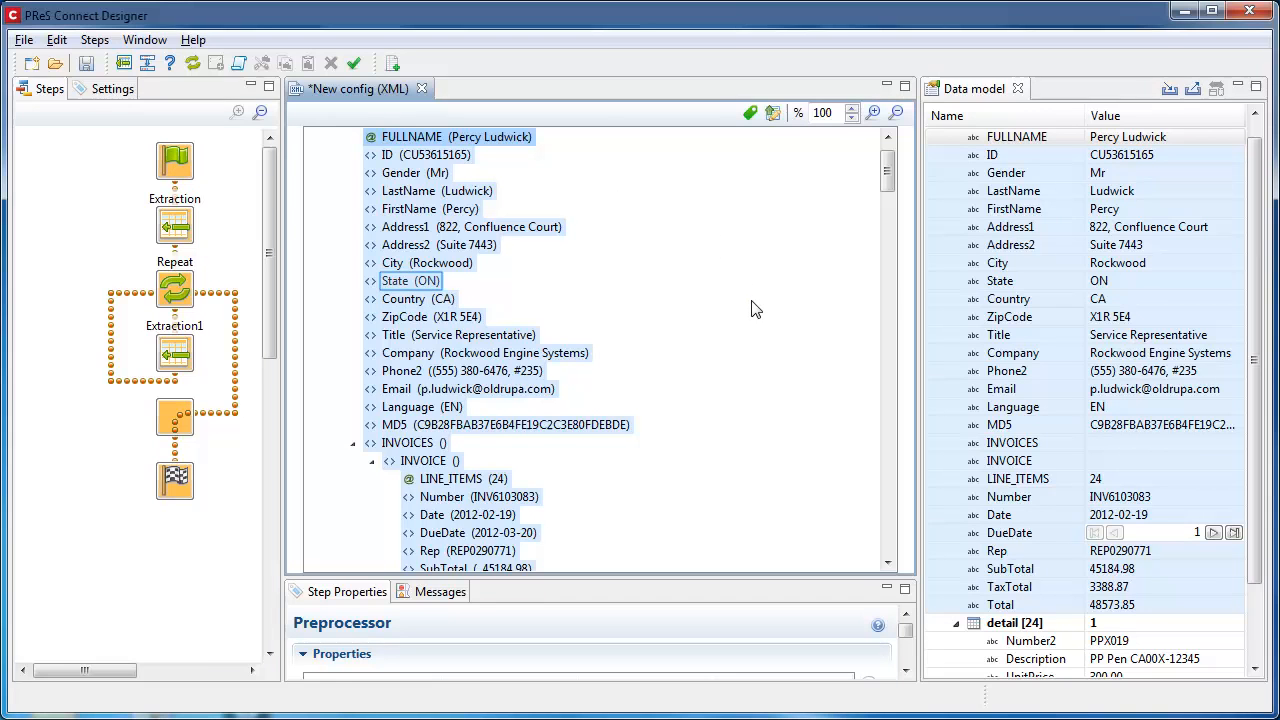
# Step: Review the commands for adding workflow steps and extract fields, starting from the State node
pyautogui.rightClick(427, 285)
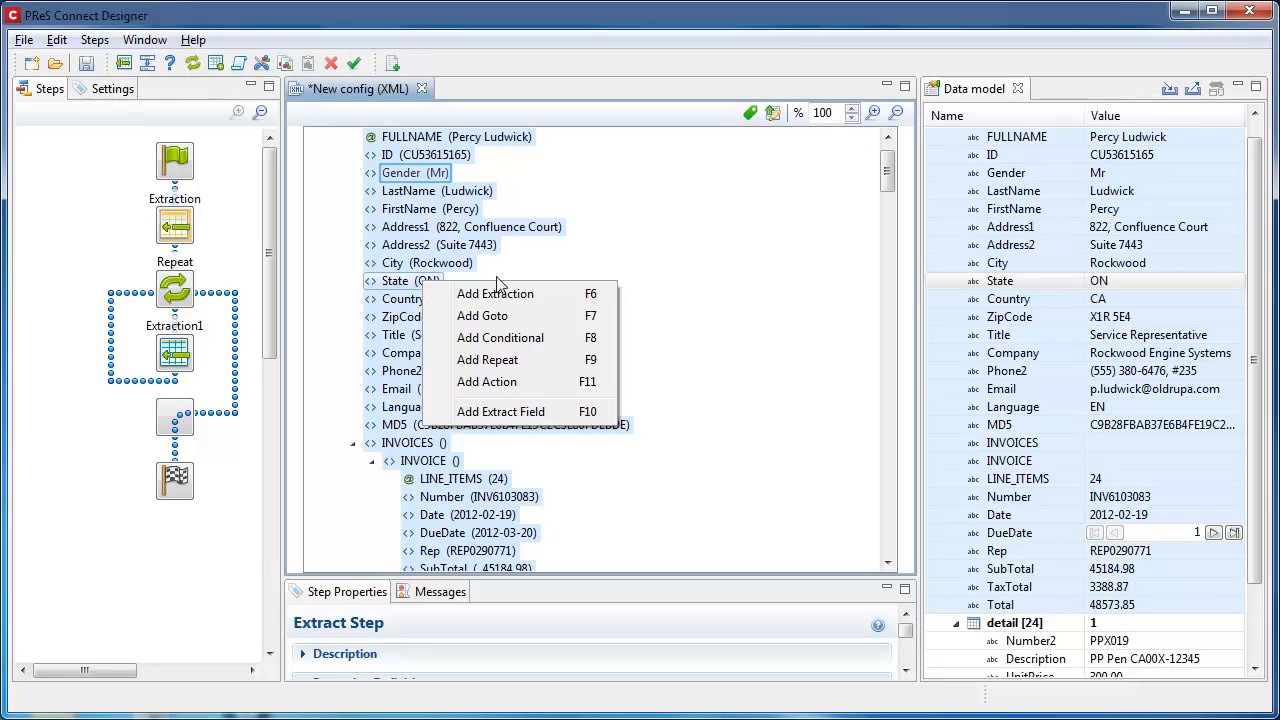
pyautogui.click(652, 180)
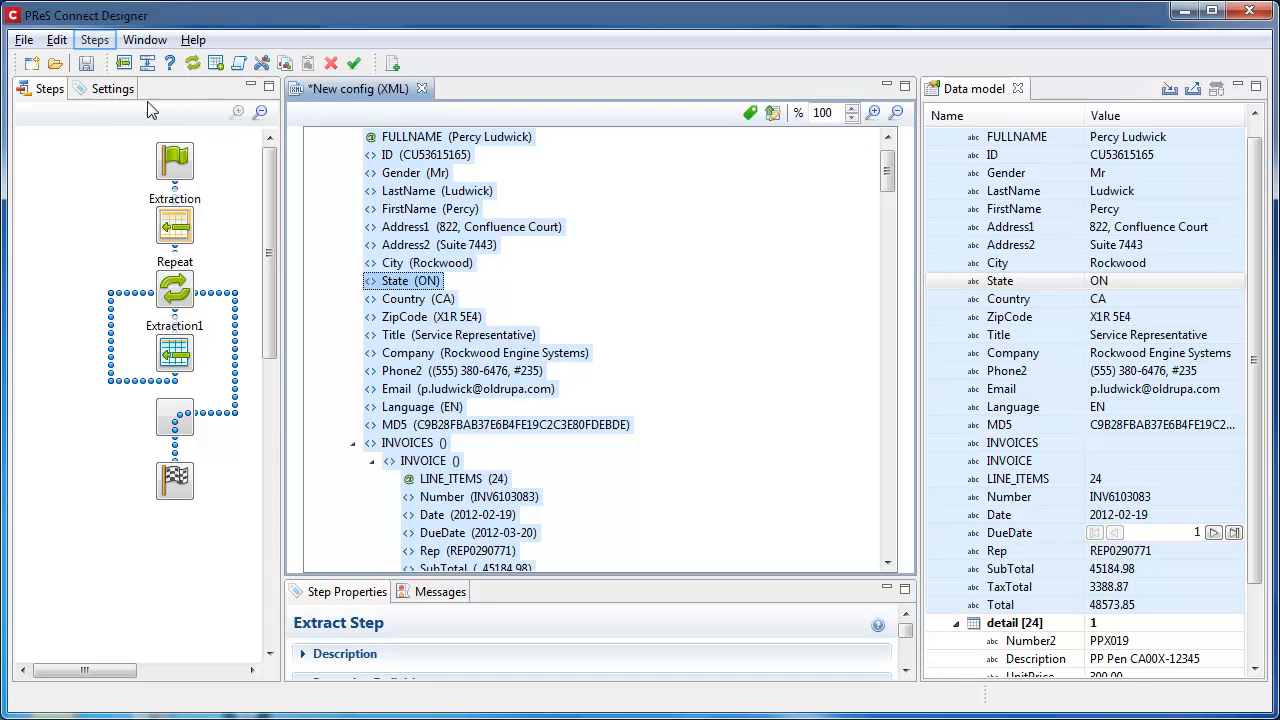
pyautogui.click(100, 40)
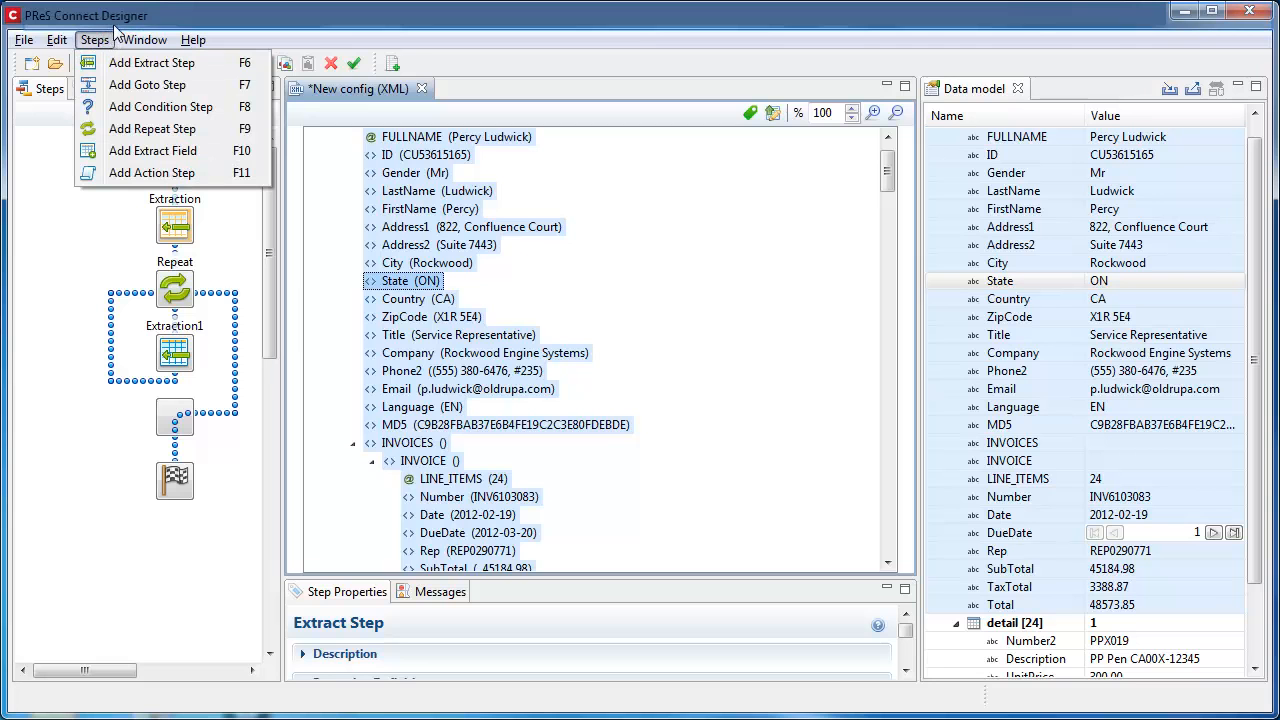
pyautogui.click(117, 25)
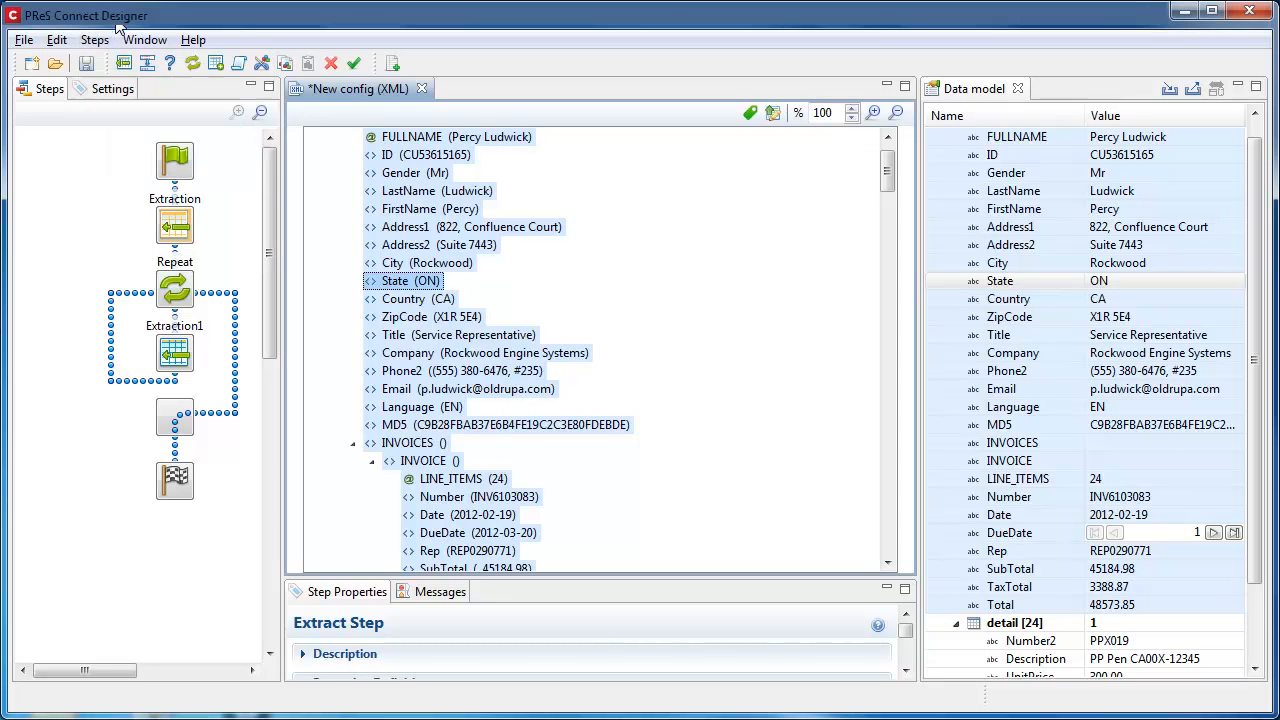